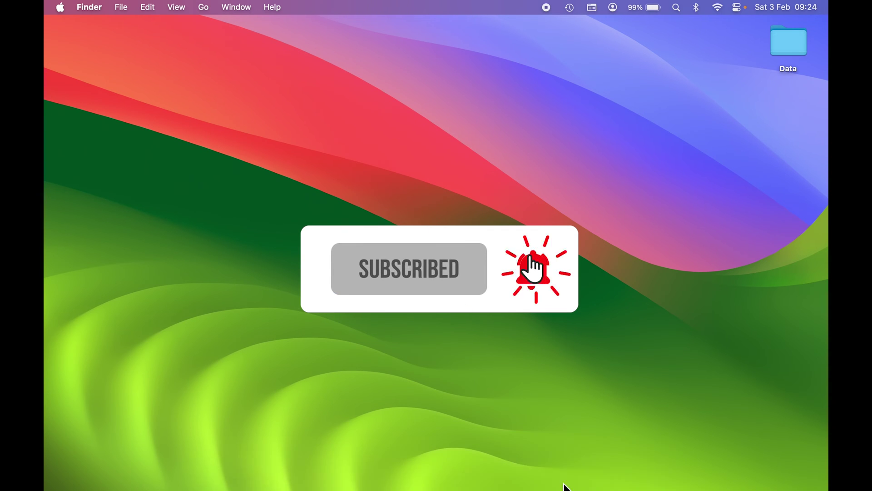
# - Bring Safari forward and scroll through the Wikipedia Photograph article and back up
pyautogui.click(561, 474)
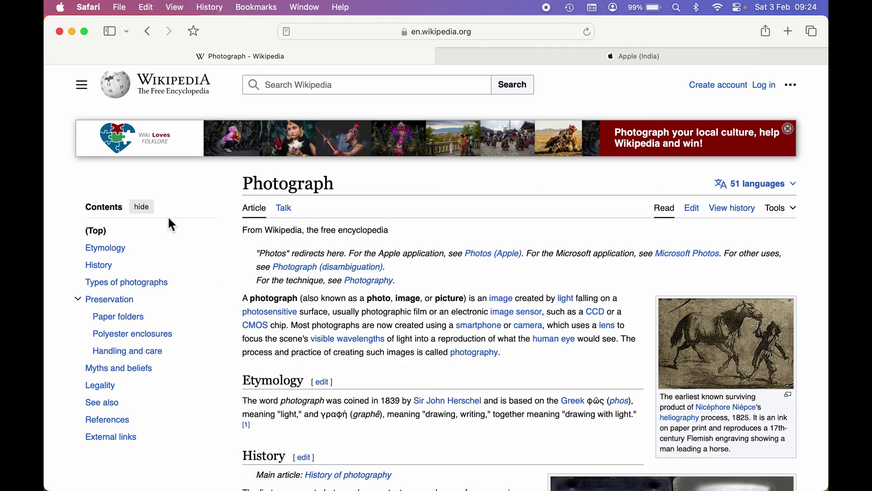
pyautogui.scroll(-10, 221, 362)
pyautogui.scroll(-15, 221, 361)
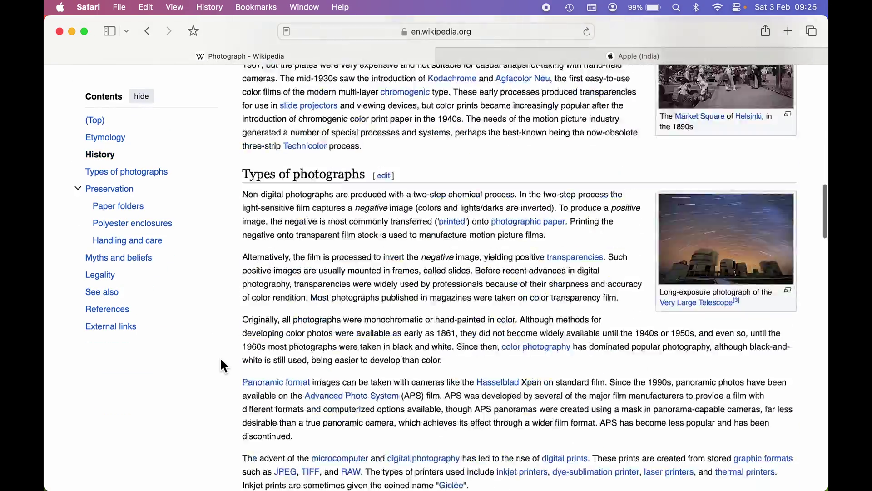
pyautogui.scroll(-5, 221, 361)
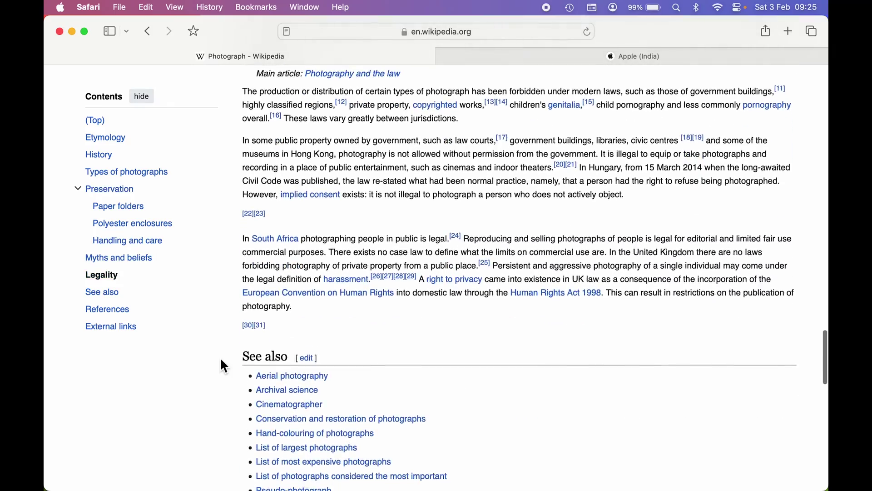
pyautogui.scroll(15, 221, 361)
pyautogui.scroll(15, 221, 360)
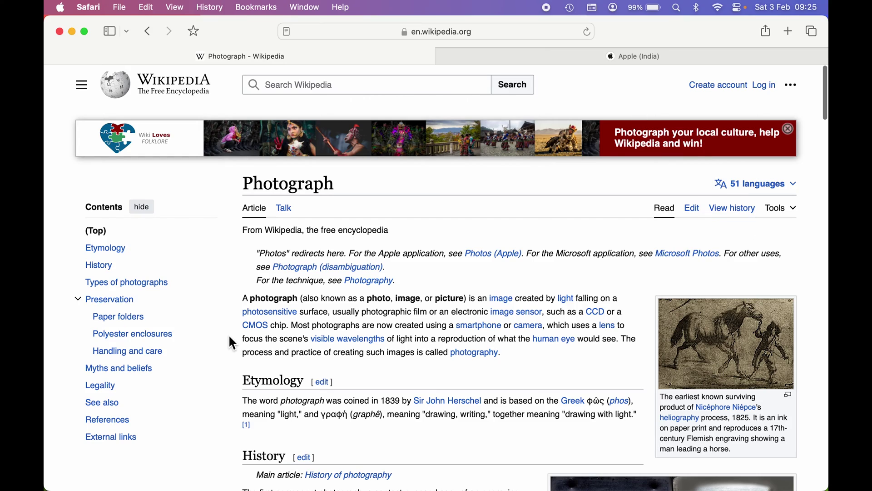
pyautogui.scroll(-15, 233, 348)
pyautogui.scroll(-20, 232, 341)
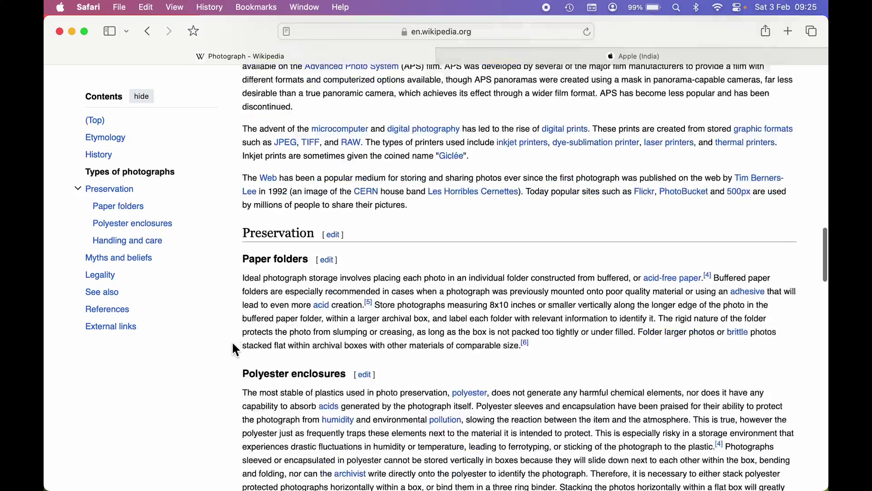
pyautogui.scroll(20, 231, 341)
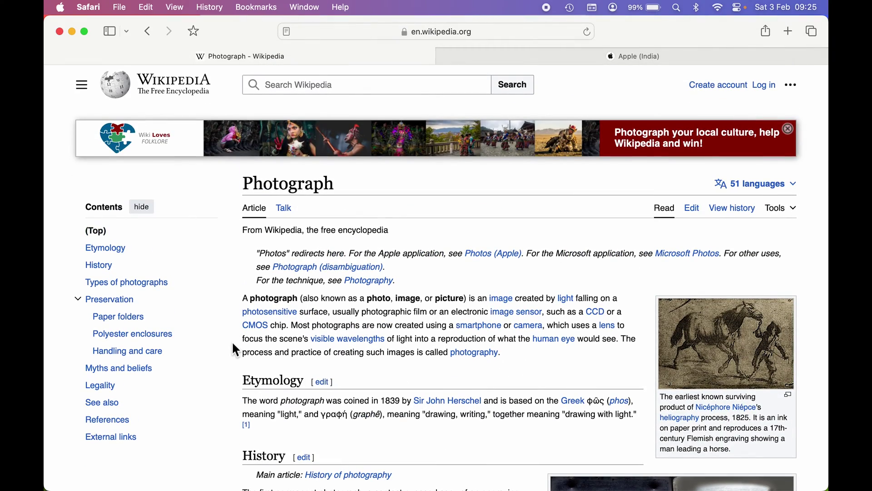
# - Skim the Photograph article once more, then open Safari's File menu
pyautogui.moveTo(539, 485)
pyautogui.scroll(-15, 227, 295)
pyautogui.scroll(-15, 226, 303)
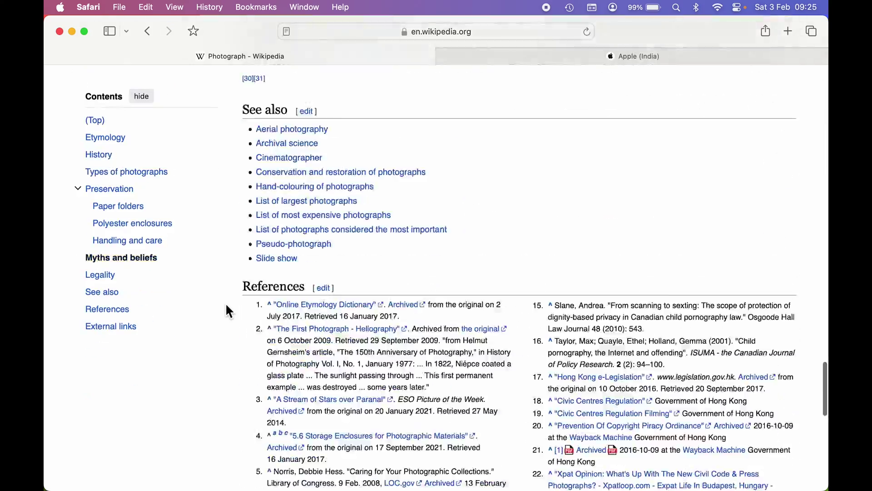
pyautogui.scroll(20, 225, 302)
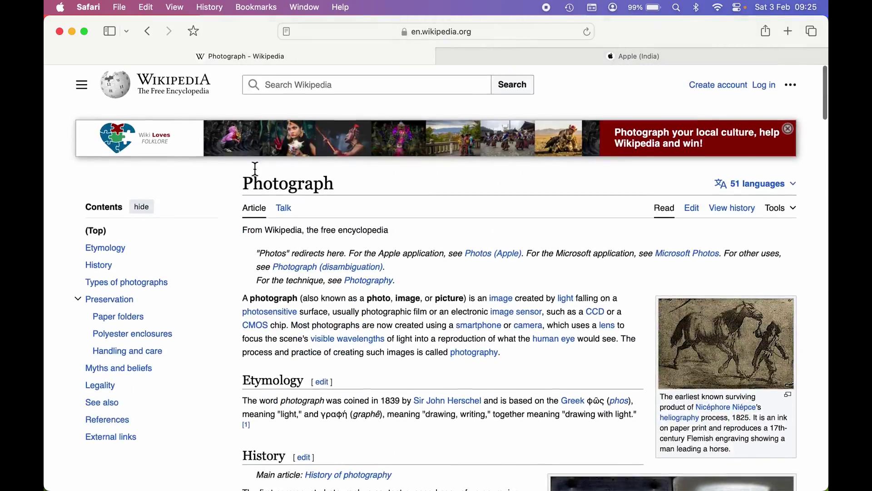
pyautogui.click(121, 9)
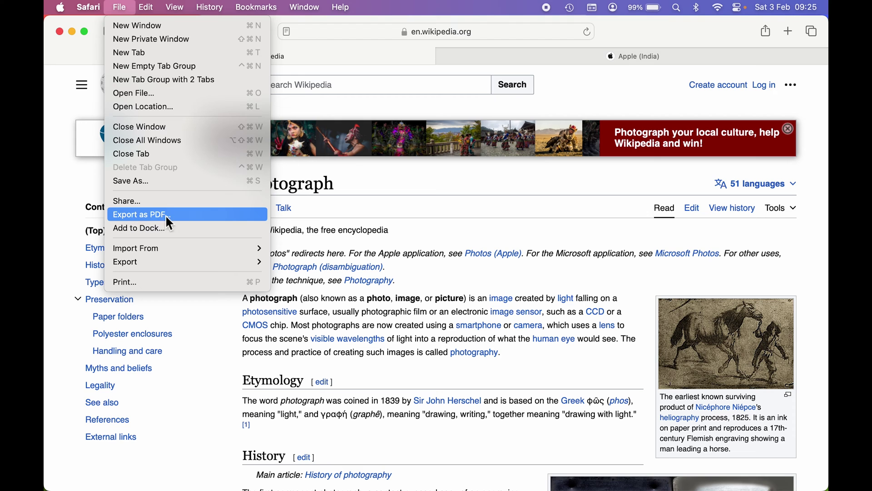
# - Export the article as Photograph.pdf to the Desktop, then hide Safari
pyautogui.click(206, 216)
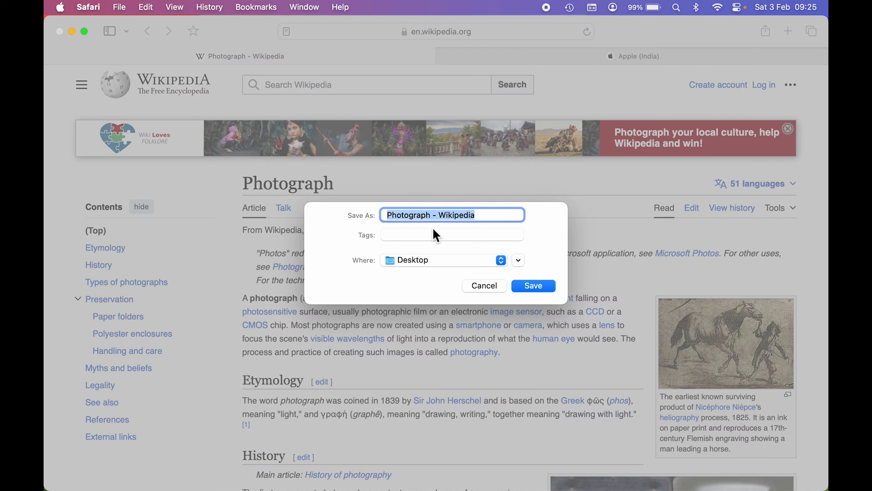
pyautogui.click(480, 216)
pyautogui.press('BackSpace')
pyautogui.press('BackSpace')
pyautogui.press('BackSpace')
pyautogui.press('BackSpace')
pyautogui.press('BackSpace')
pyautogui.press('BackSpace')
pyautogui.press('BackSpace')
pyautogui.press('BackSpace')
pyautogui.press('BackSpace')
pyautogui.press('BackSpace')
pyautogui.press('BackSpace')
pyautogui.press('BackSpace')
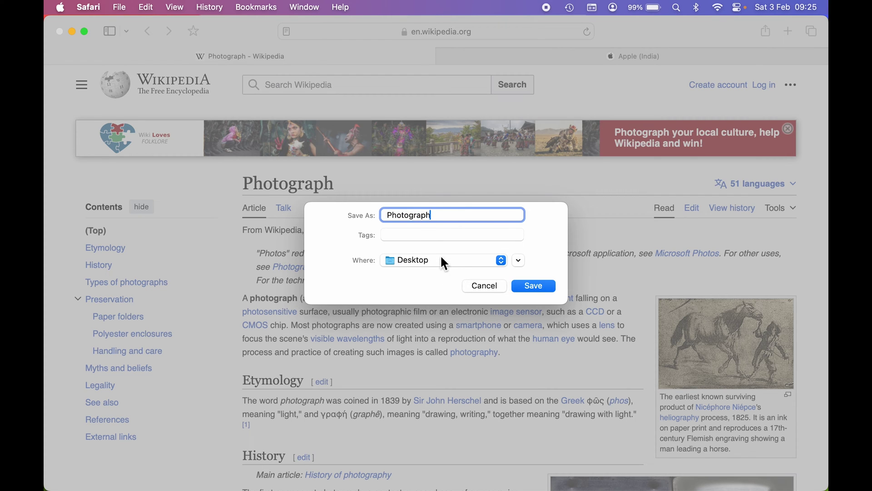
pyautogui.click(540, 289)
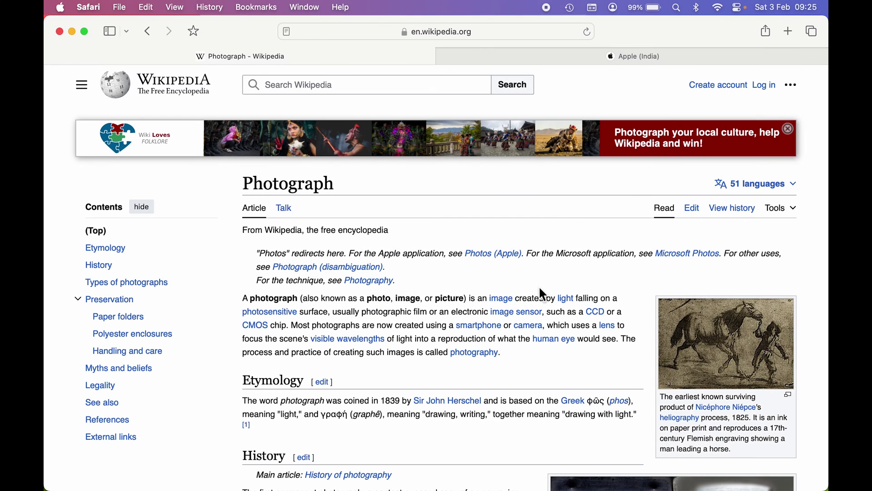
pyautogui.press('super+q')
# - Quick Look Photograph.pdf on the desktop and scroll through the long article page
pyautogui.click(789, 136)
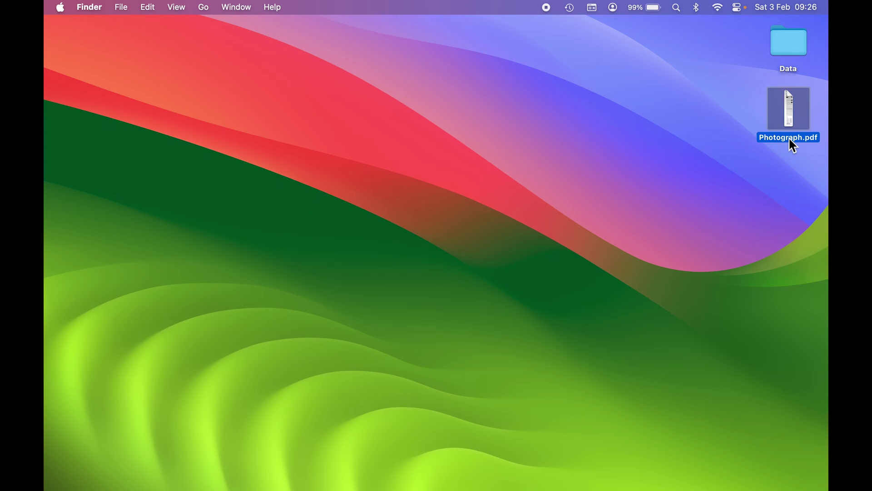
pyautogui.press('space')
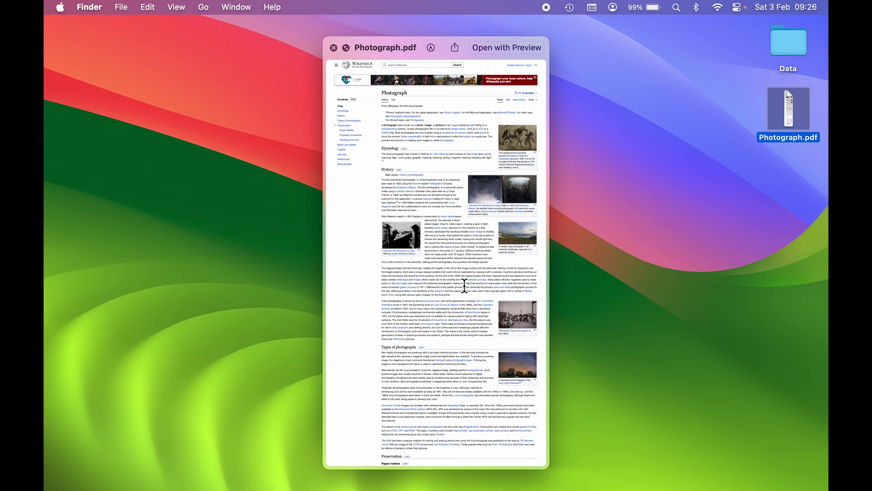
pyautogui.scroll(-20, 464, 285)
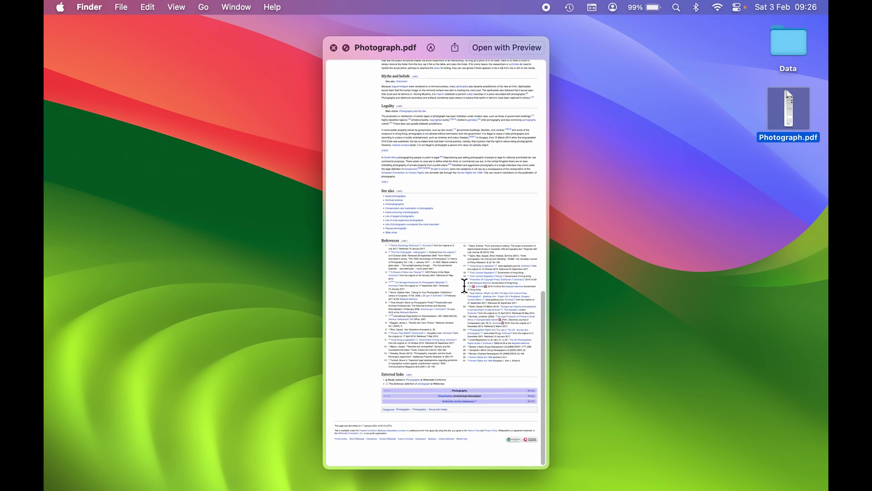
pyautogui.scroll(20, 464, 286)
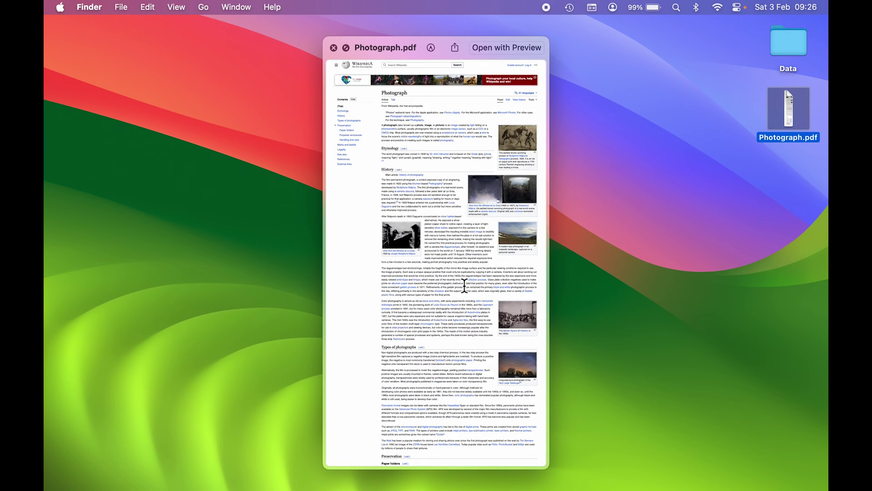
pyautogui.scroll(-20, 464, 285)
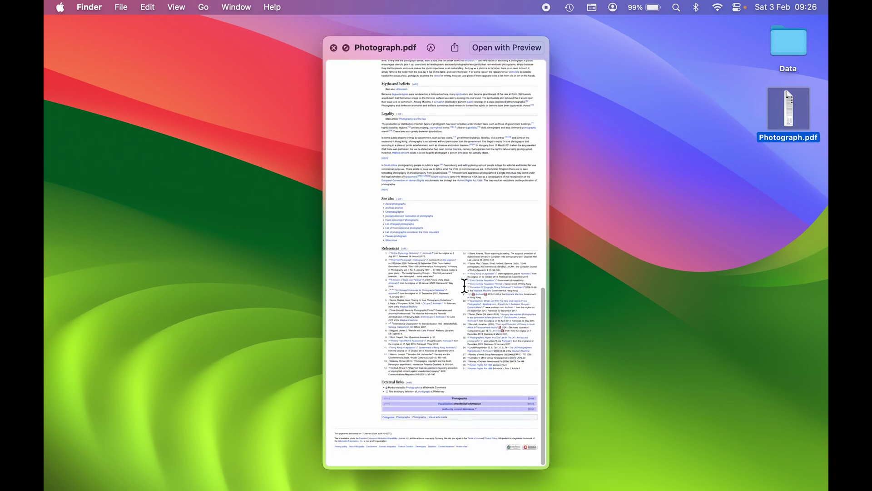
pyautogui.scroll(20, 465, 285)
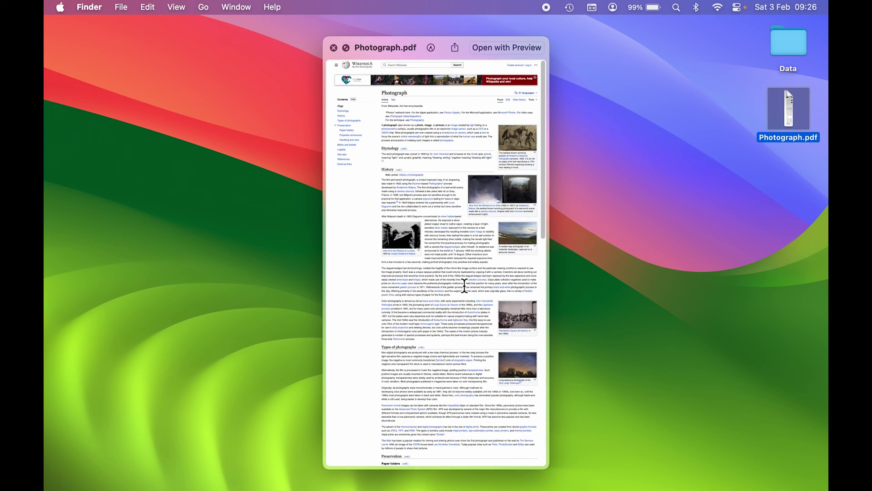
pyautogui.scroll(-2, 465, 285)
pyautogui.scroll(5, 465, 286)
# - Scroll back to the top of the preview, then close it and deselect the file
pyautogui.scroll(5, 464, 285)
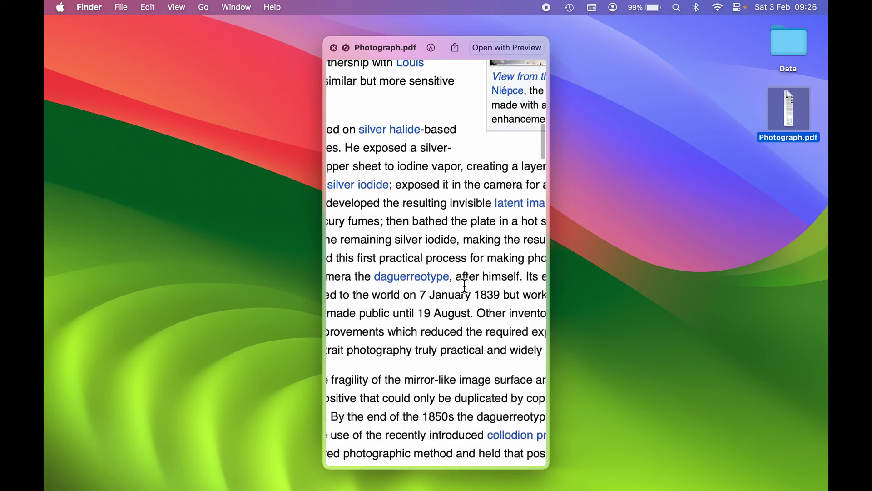
pyautogui.scroll(10, 464, 285)
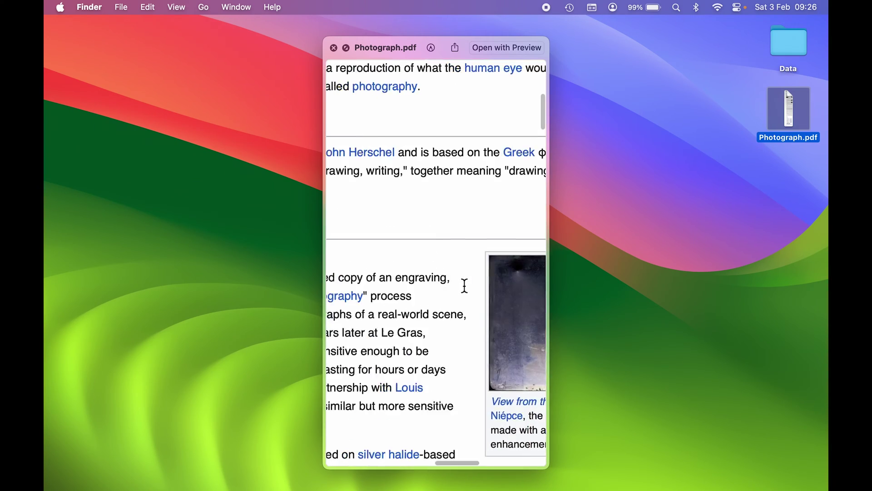
pyautogui.scroll(10, 464, 285)
pyautogui.scroll(-5, 464, 285)
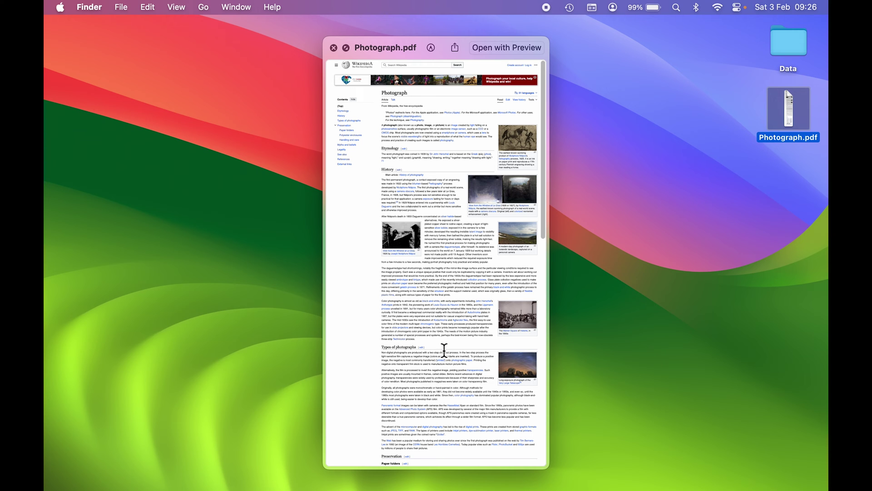
pyautogui.scroll(-15, 443, 318)
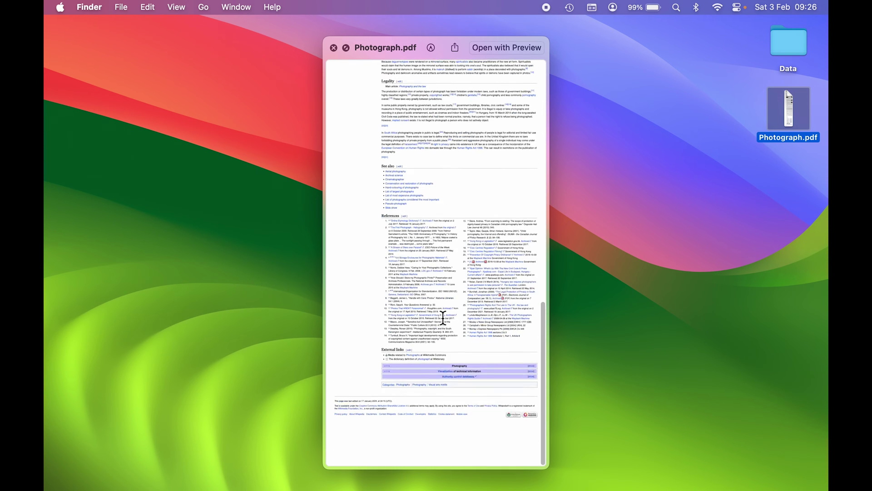
pyautogui.scroll(15, 443, 316)
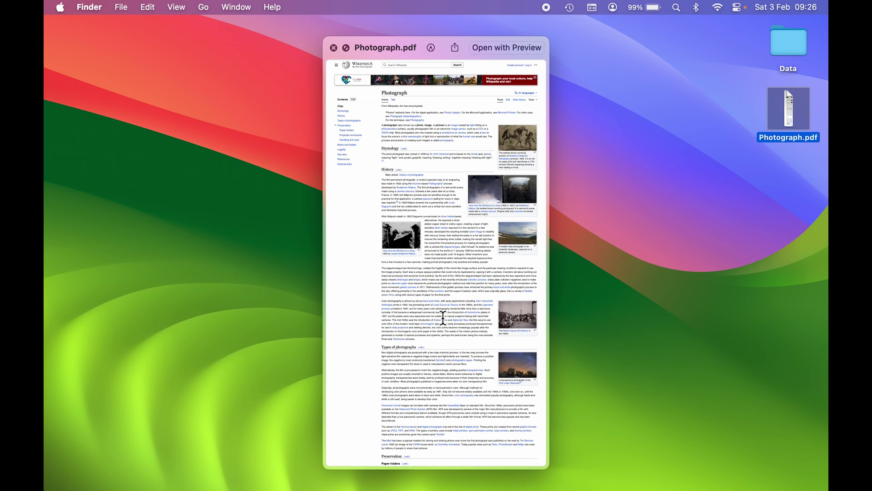
pyautogui.click(607, 348)
# - Switch to Chrome's Wikipedia Travel article, skim it, and open the File menu
pyautogui.moveTo(639, 486)
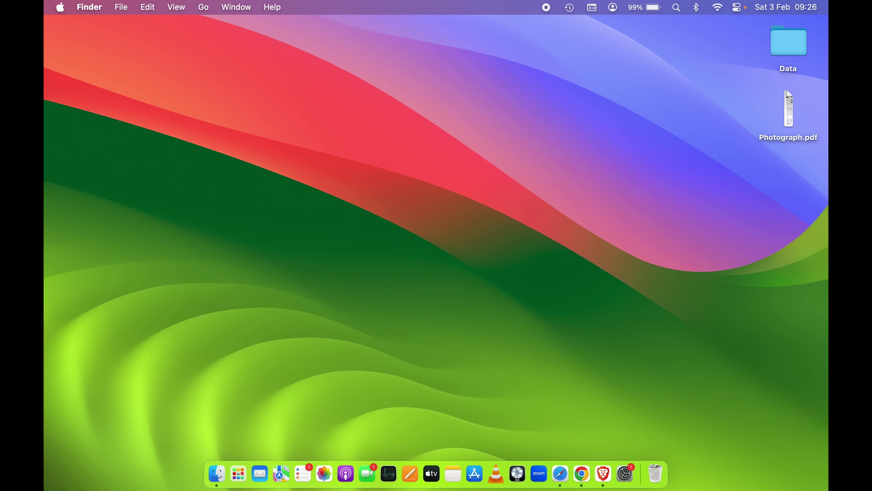
pyautogui.click(583, 474)
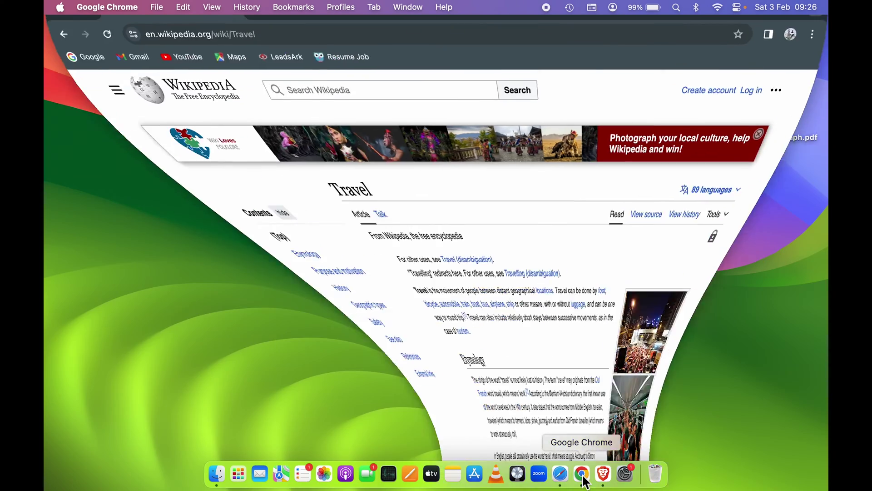
pyautogui.scroll(-20, 223, 318)
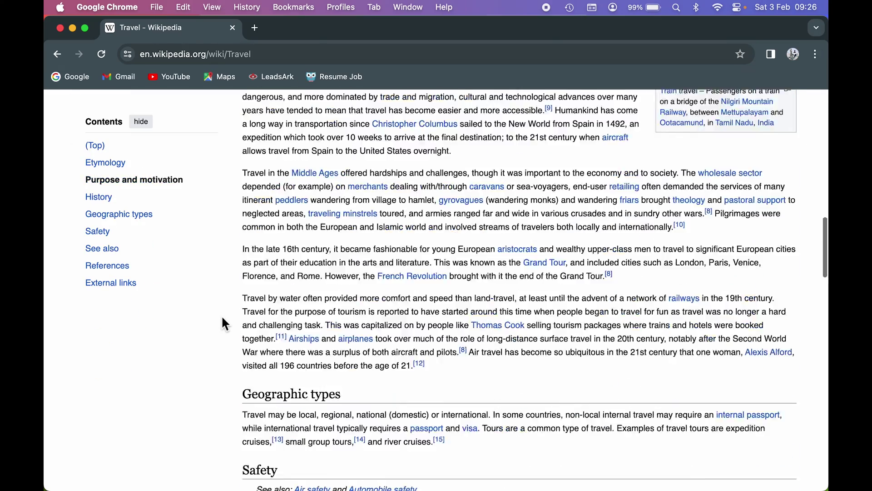
pyautogui.scroll(-10, 223, 318)
pyautogui.scroll(20, 223, 318)
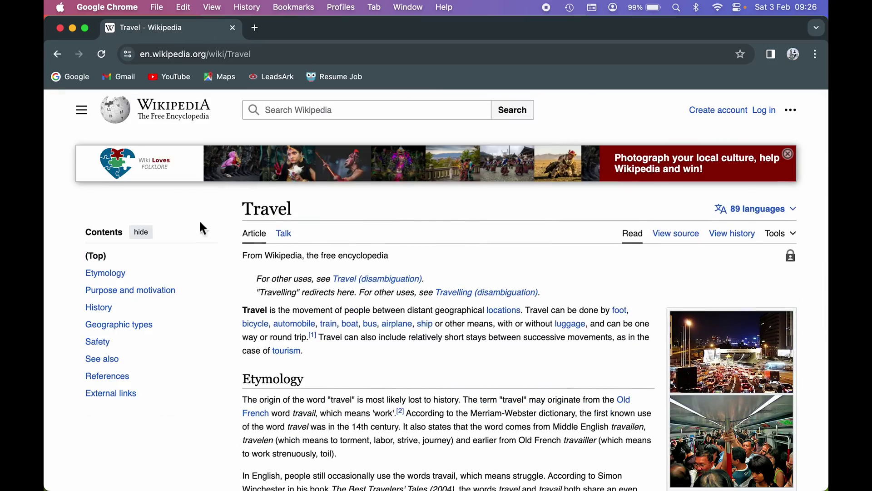
pyautogui.click(158, 7)
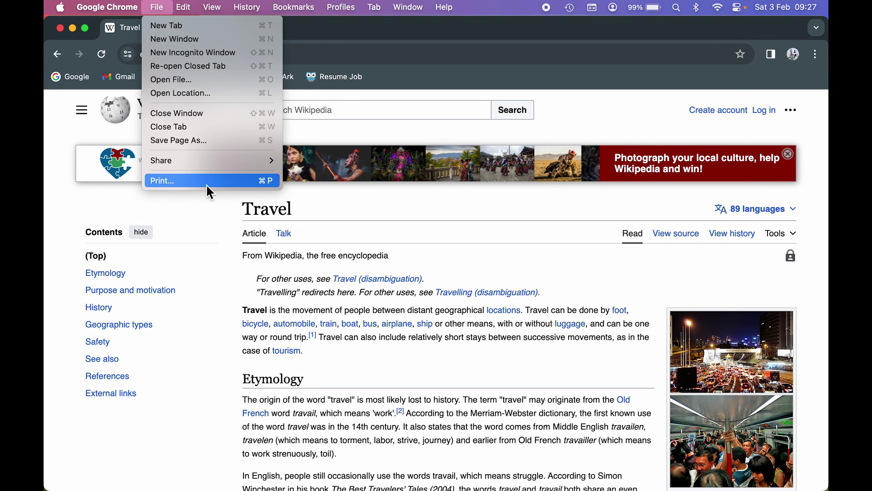
# - Print the Travel article to Save as PDF and review the 5-page portrait preview
pyautogui.click(218, 184)
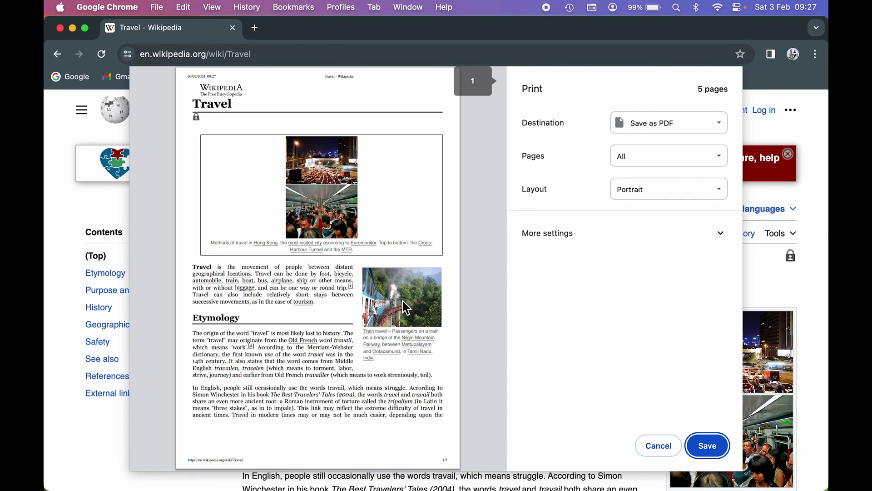
pyautogui.scroll(-20, 403, 301)
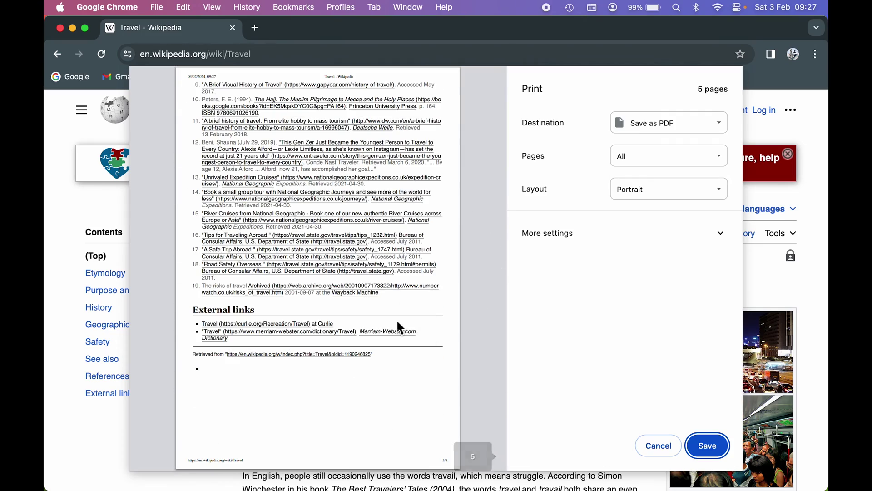
pyautogui.scroll(10, 370, 272)
pyautogui.scroll(10, 370, 272)
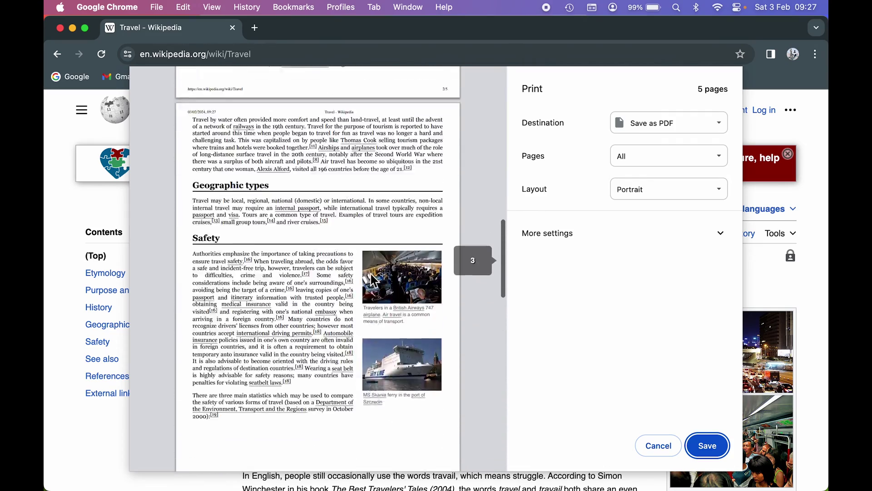
pyautogui.scroll(3, 371, 275)
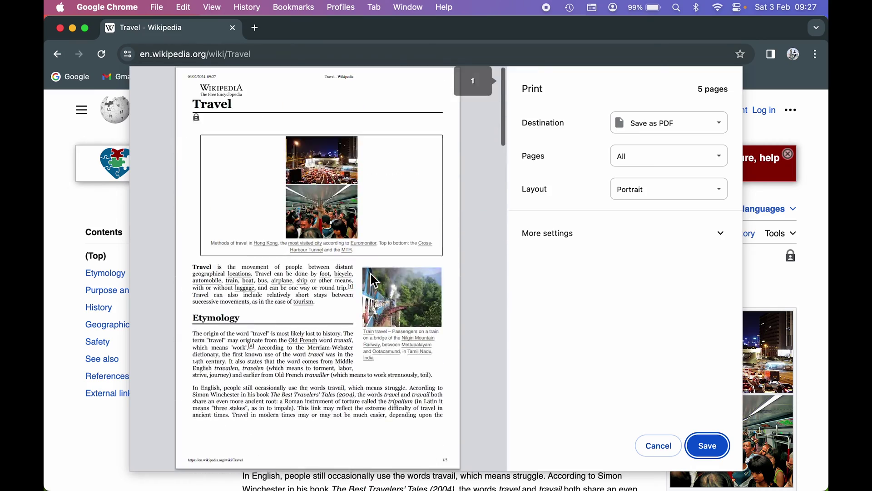
pyautogui.scroll(-20, 371, 275)
pyautogui.scroll(20, 370, 272)
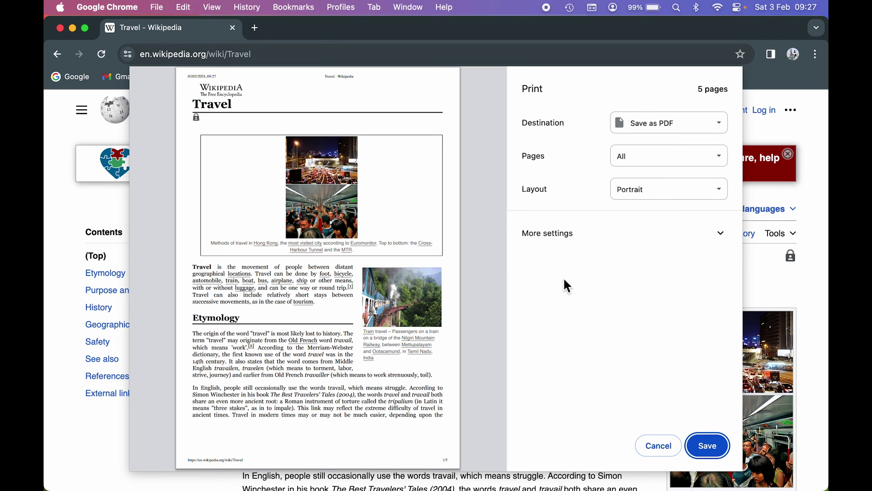
# - Save the print as Travel.pdf on the Desktop and select the new file
pyautogui.click(710, 448)
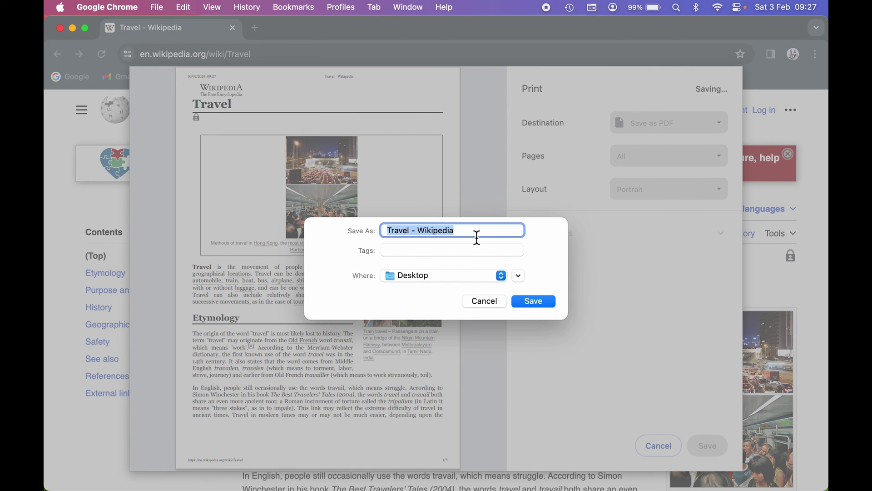
pyautogui.click(477, 236)
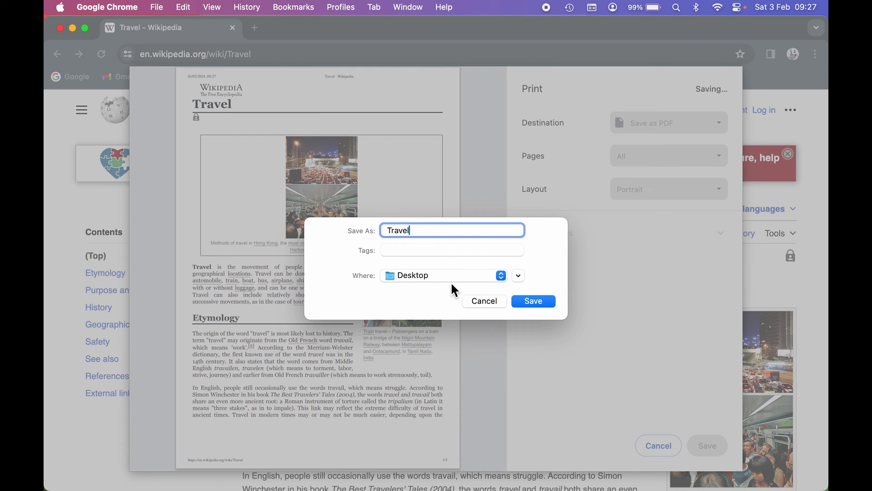
pyautogui.click(535, 301)
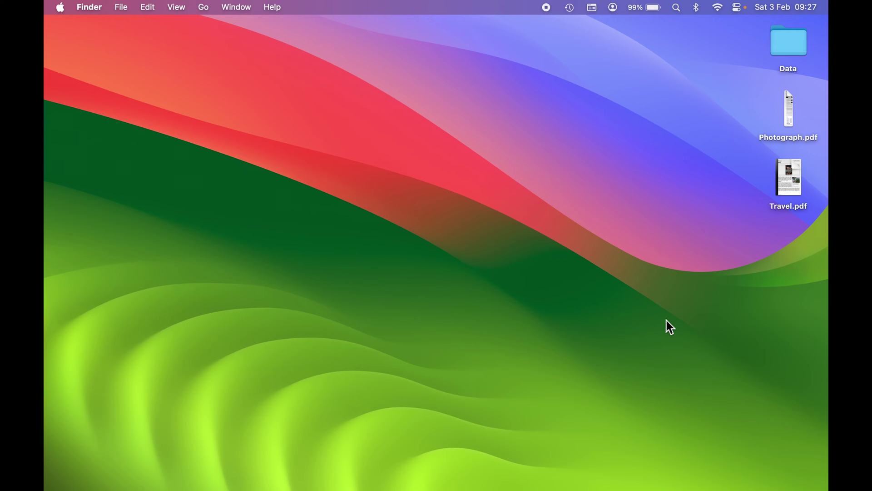
pyautogui.click(788, 211)
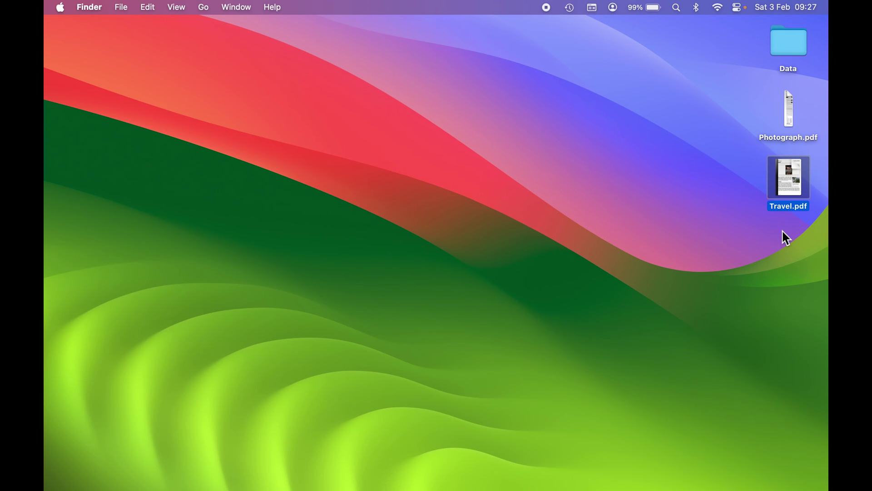
pyautogui.press('space')
pyautogui.scroll(-5, 397, 321)
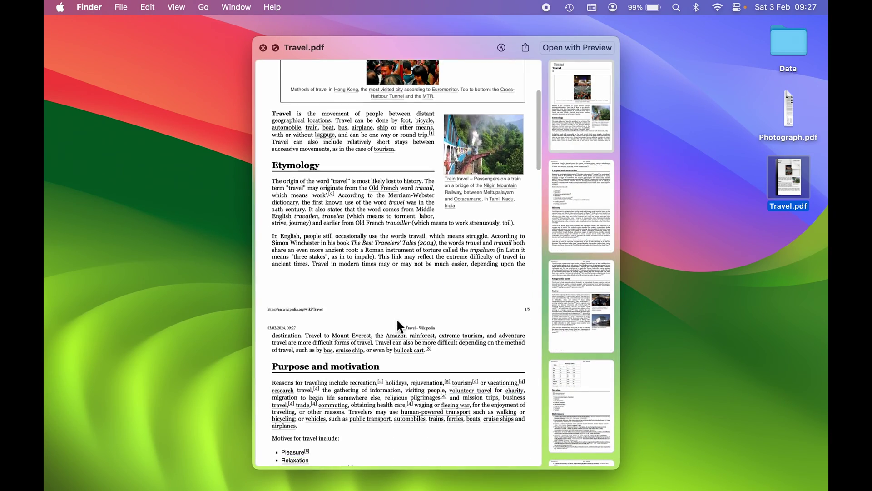
pyautogui.scroll(-15, 398, 321)
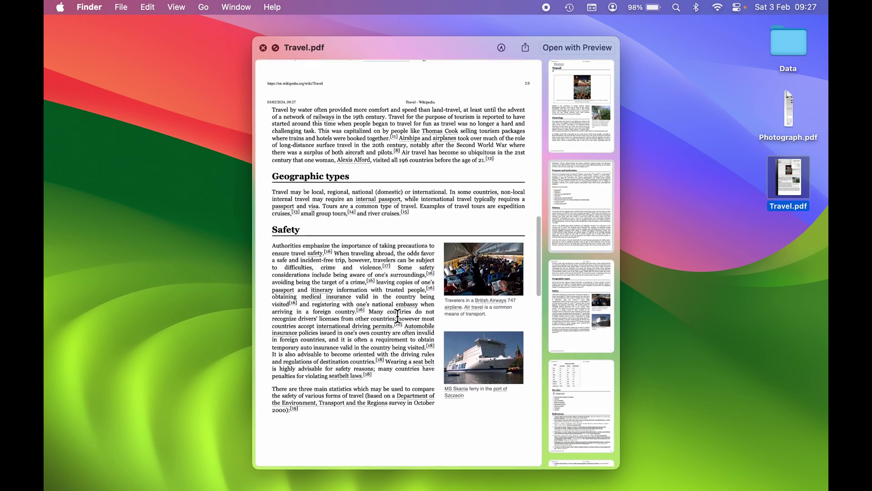
pyautogui.scroll(-10, 398, 316)
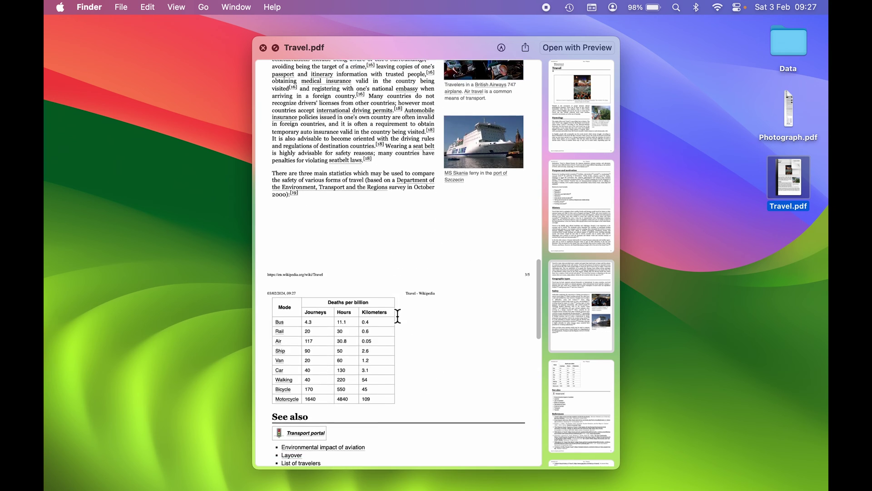
pyautogui.scroll(-10, 398, 316)
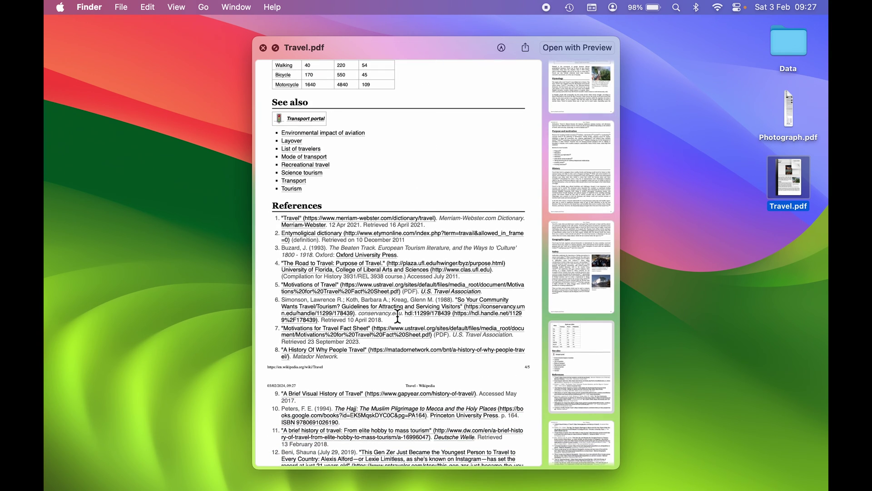
pyautogui.scroll(-10, 398, 316)
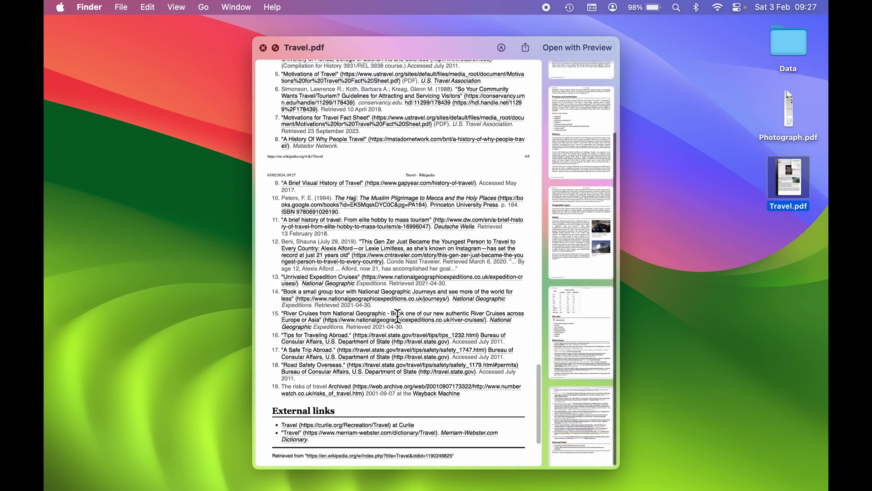
pyautogui.scroll(20, 399, 316)
pyautogui.scroll(15, 398, 315)
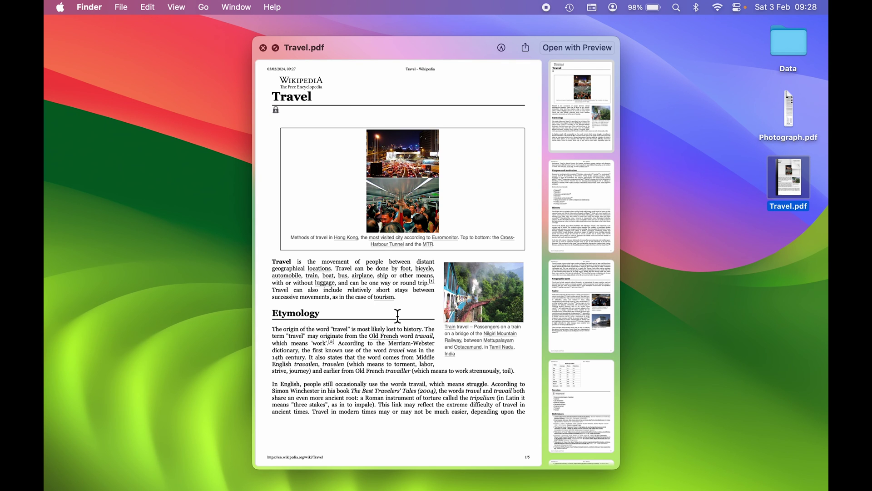
pyautogui.scroll(5, 398, 316)
pyautogui.scroll(-2, 398, 315)
pyautogui.hscroll(-2, 398, 315)
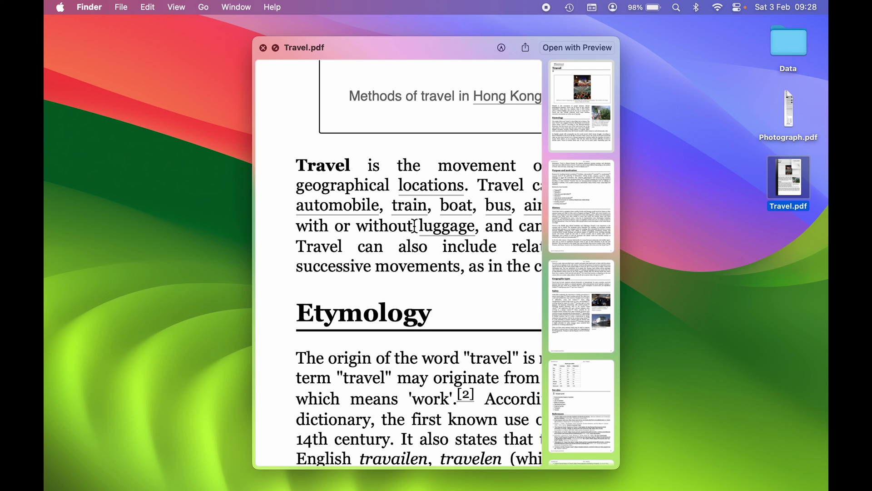
pyautogui.hscroll(-1, 415, 226)
pyautogui.scroll(-3, 415, 225)
pyautogui.press('space')
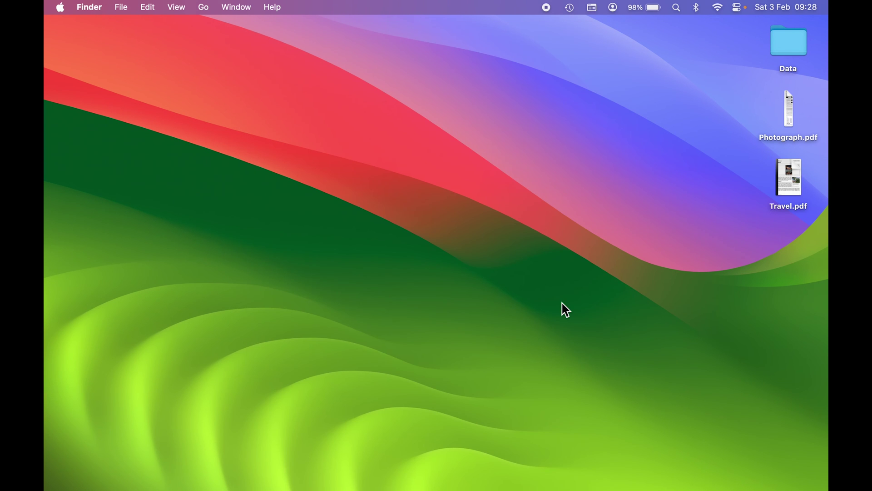